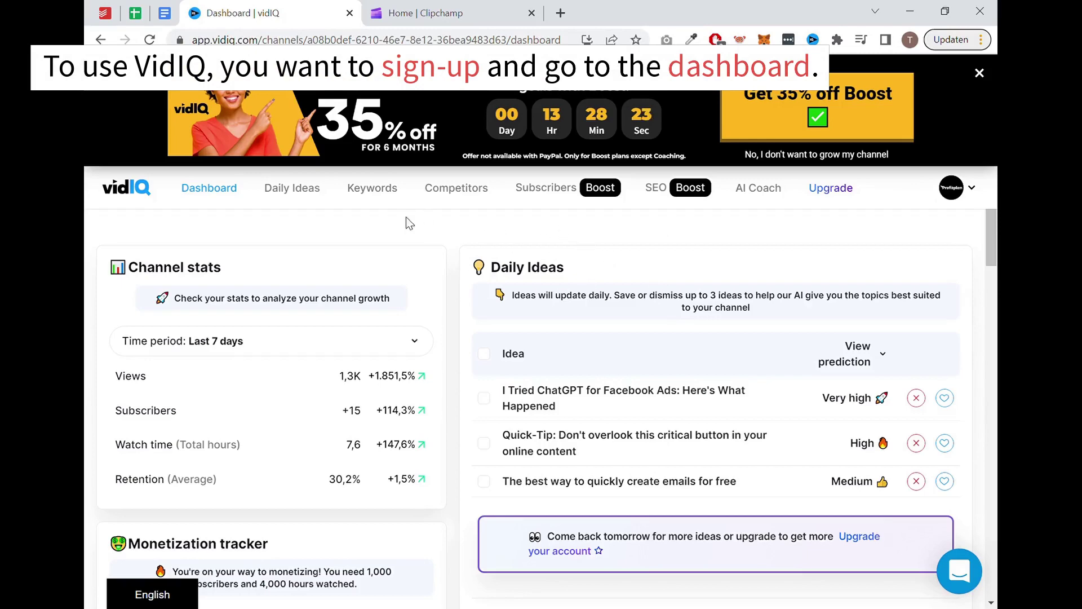
# Open vidIQ's Keywords research page from the channel dashboard.
pyautogui.click(388, 198)
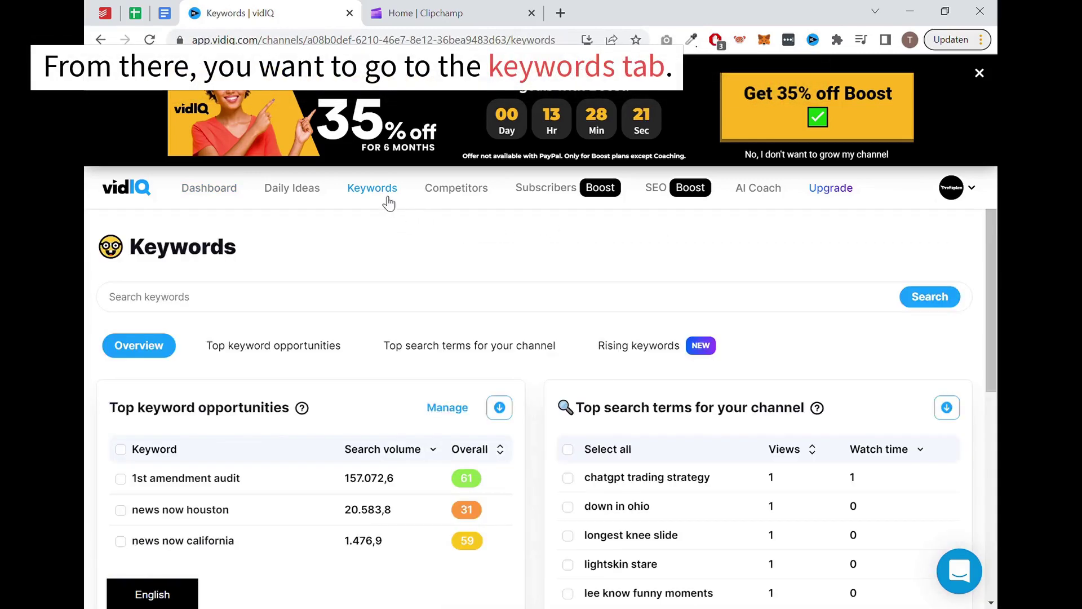
# Search 'activecampaign' in vidIQ and review its score of 75, related keywords, matching terms and questions.
pyautogui.click(291, 298)
pyautogui.write('activecampaign')
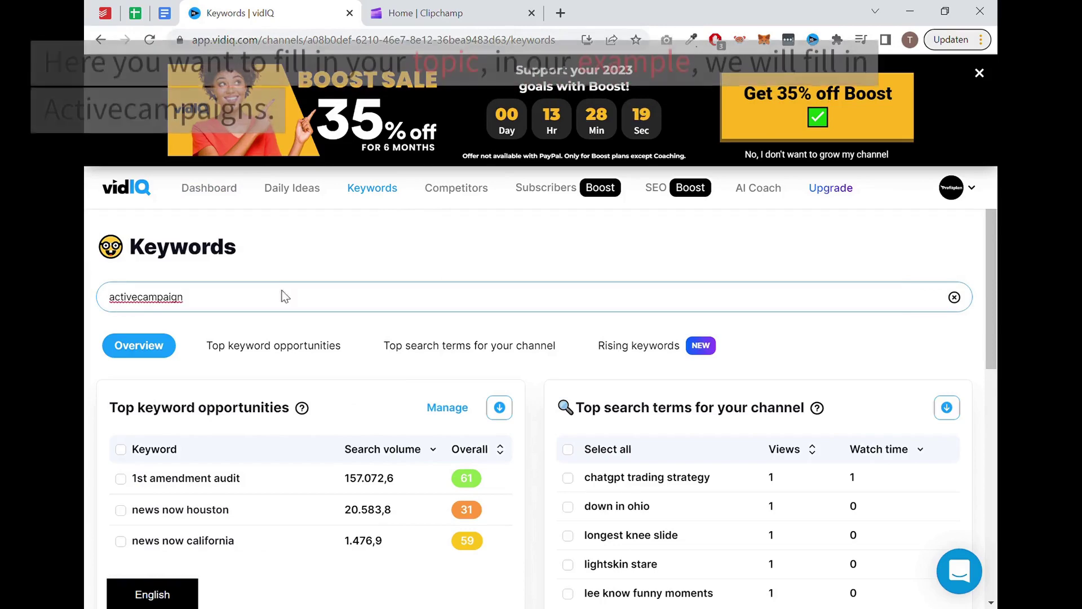
pyautogui.press('Return')
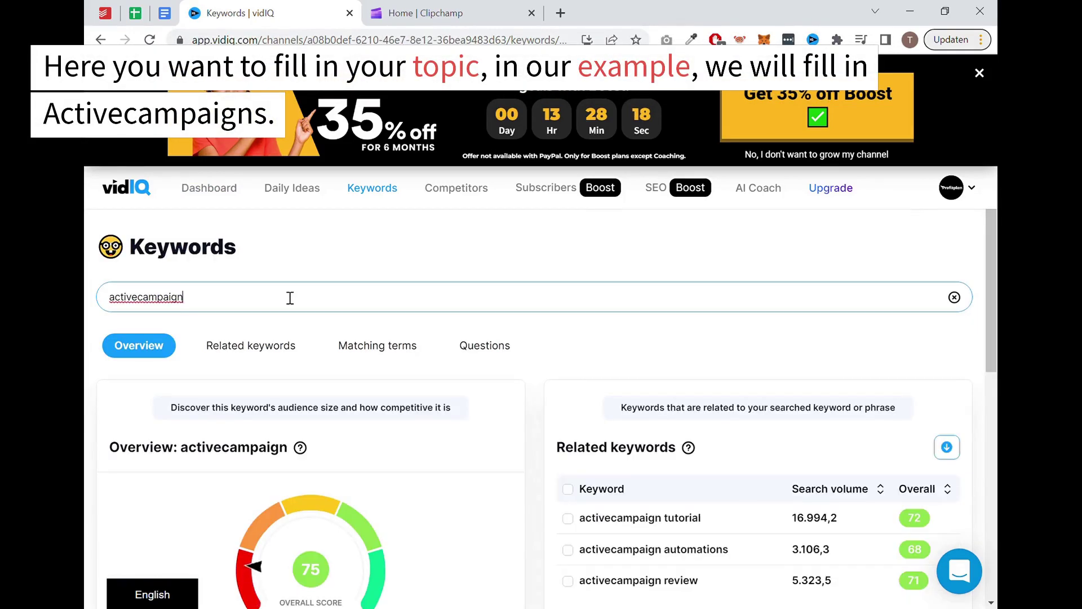
pyautogui.scroll(-2, 290, 297)
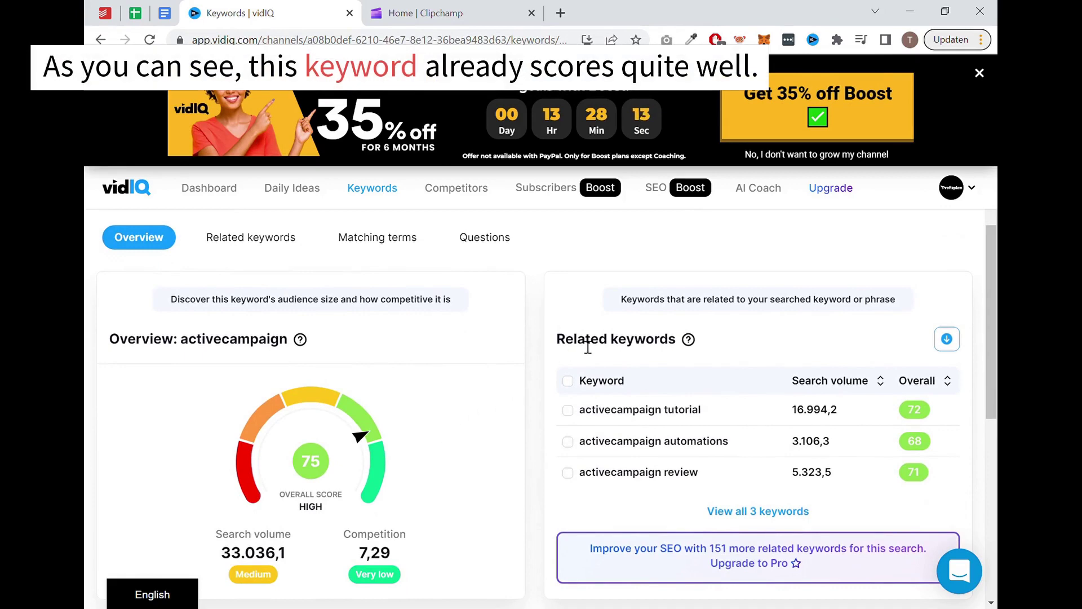
pyautogui.moveTo(587, 348); pyautogui.dragTo(668, 343)
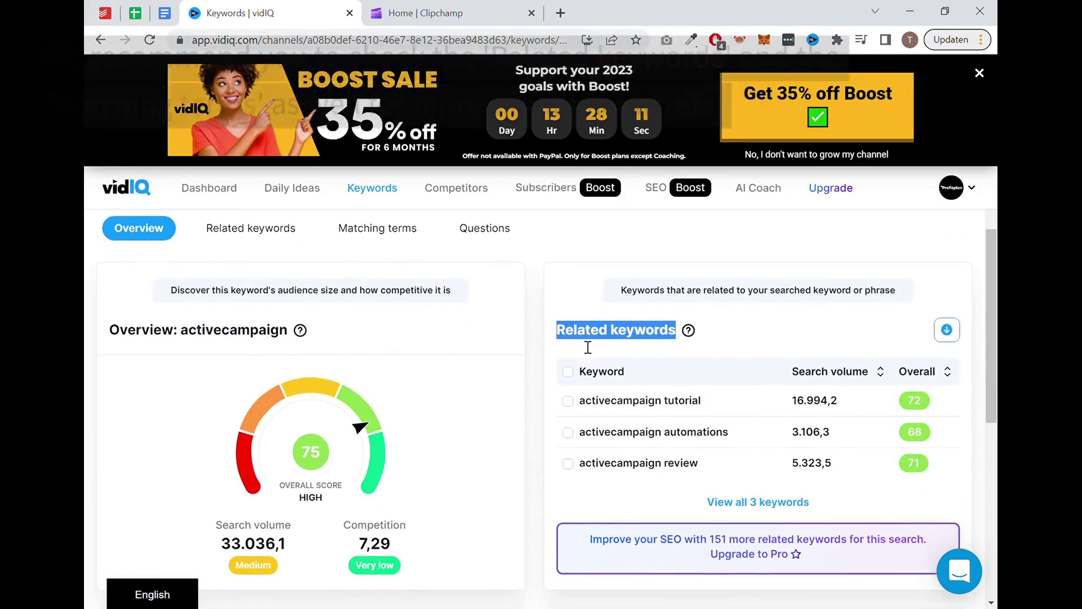
pyautogui.scroll(-1, 584, 348)
pyautogui.scroll(-5, 469, 409)
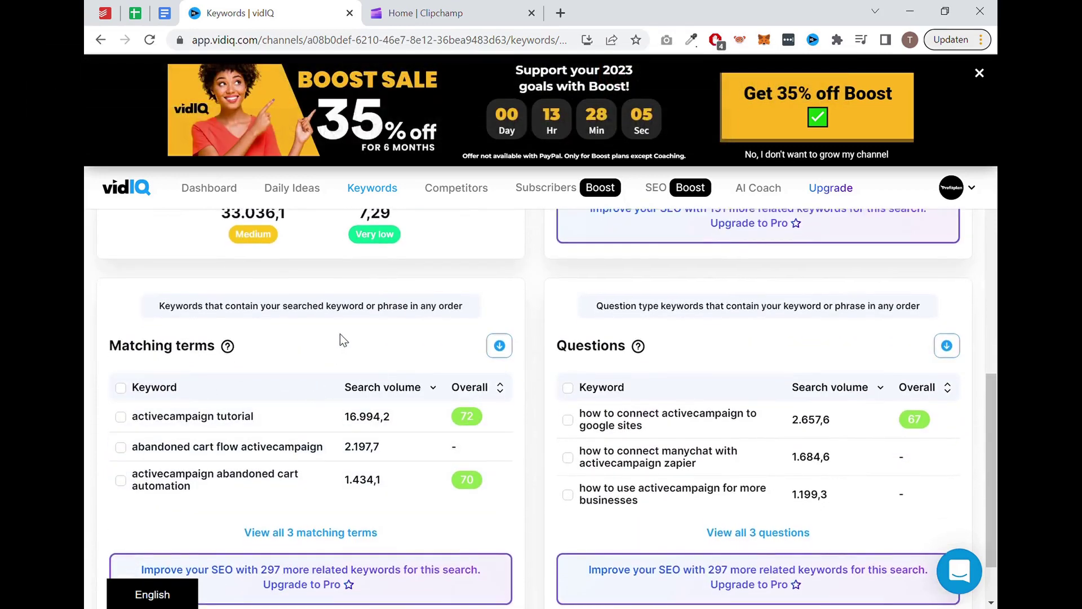
pyautogui.scroll(3, 340, 334)
pyautogui.scroll(5, 339, 334)
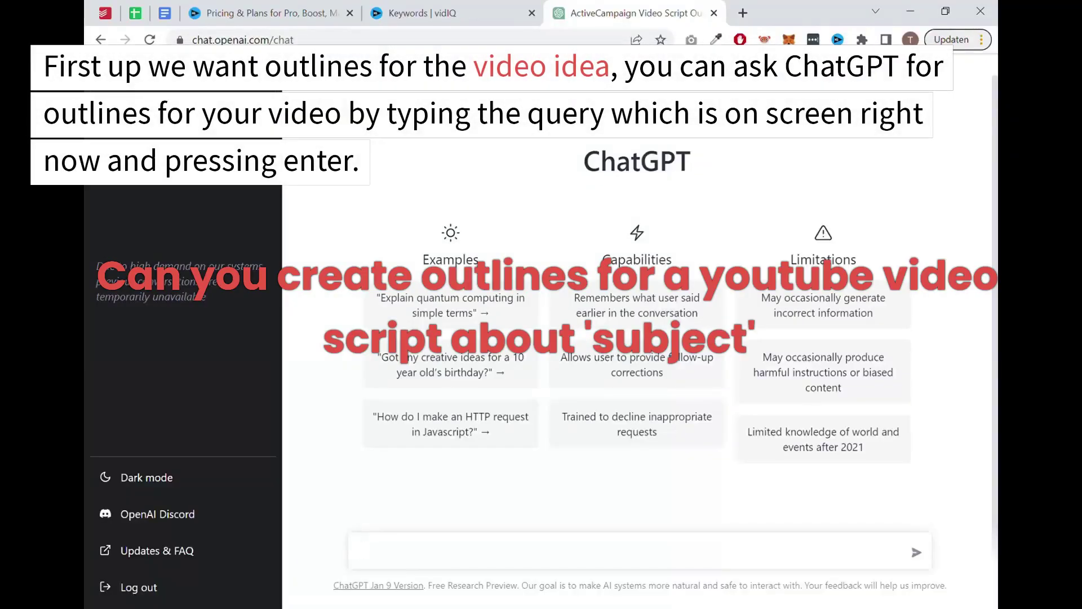
# Ask ChatGPT to create outlines for a YouTube video script about ActiveCampaign.
pyautogui.press('Return')
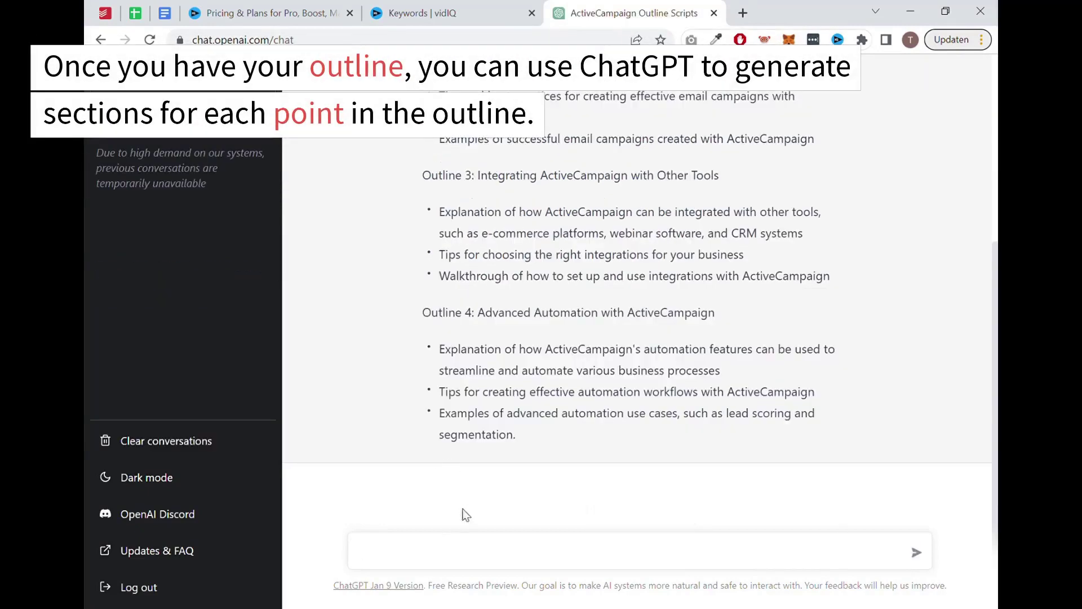
# Copy Outline 1, Introduction to ActiveCampaign, into a prompt requesting a full script section for it.
pyautogui.scroll(5, 531, 299)
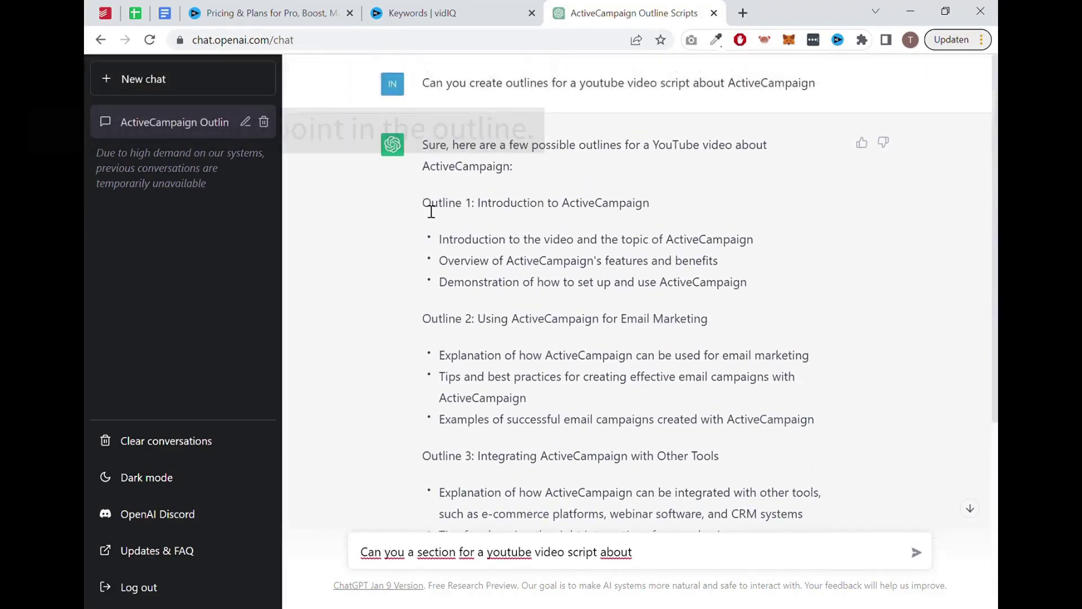
pyautogui.moveTo(424, 205); pyautogui.dragTo(758, 265)
pyautogui.hotkey('ctrl', 'c')
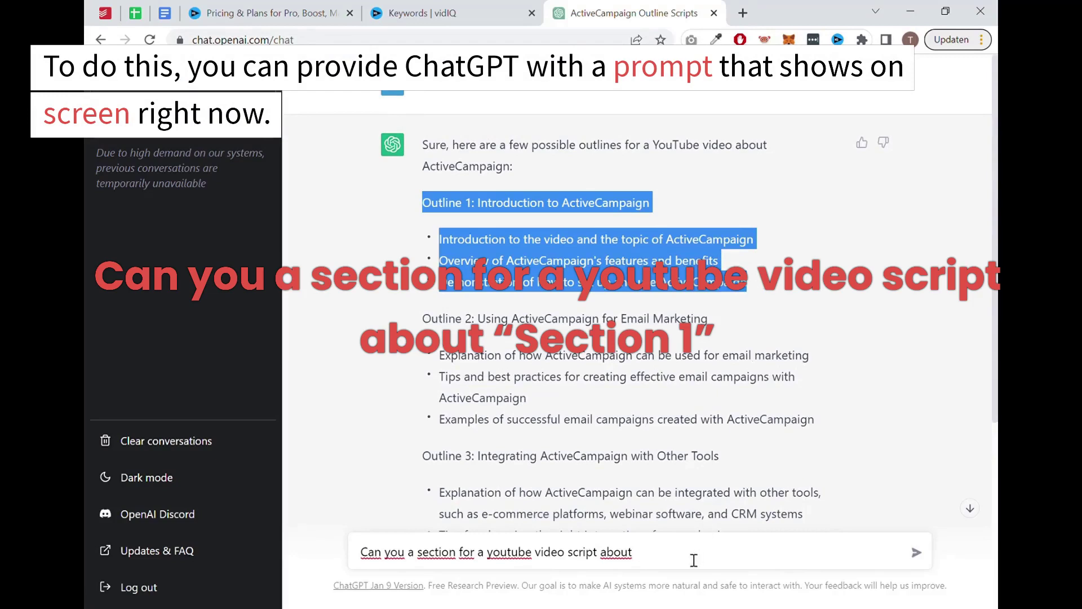
pyautogui.click(713, 557)
pyautogui.hotkey('ctrl', 'v')
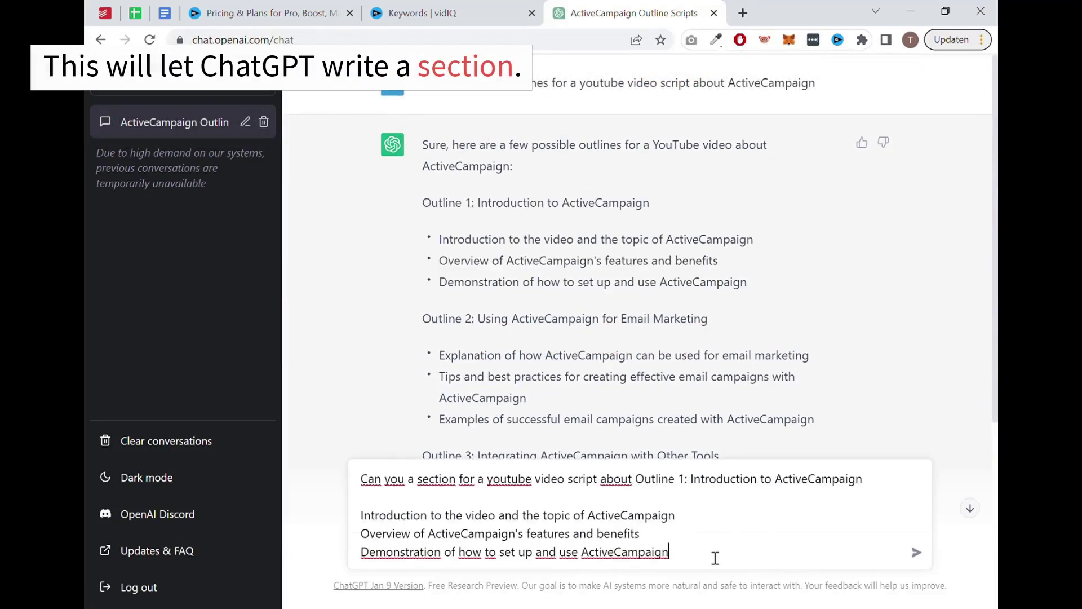
pyautogui.press('Return')
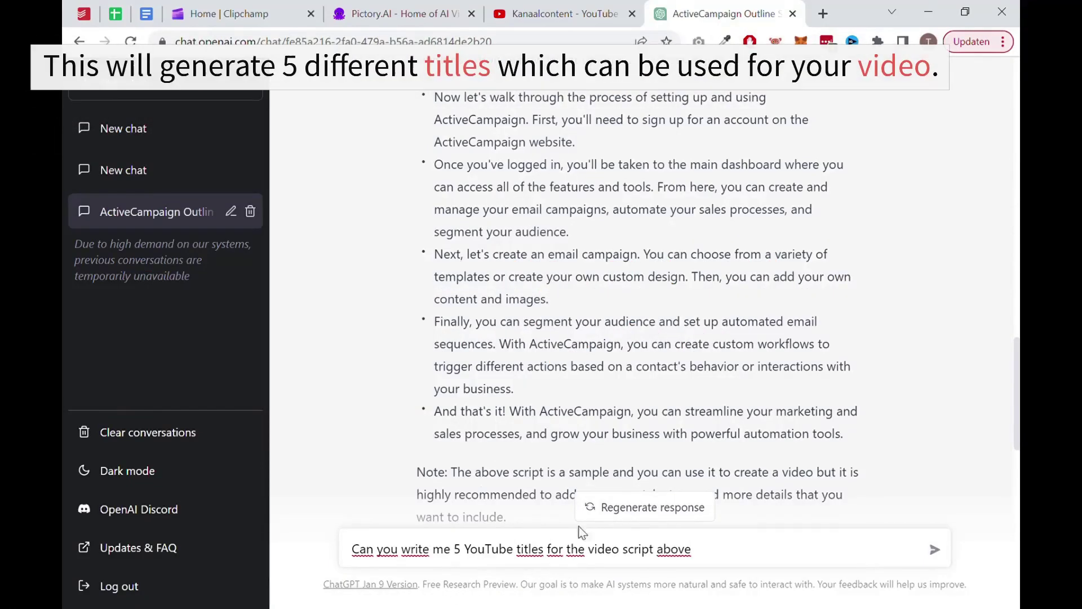
# Ask ChatGPT for 5 YouTube titles, then a video description, for the script above.
pyautogui.press('Return')
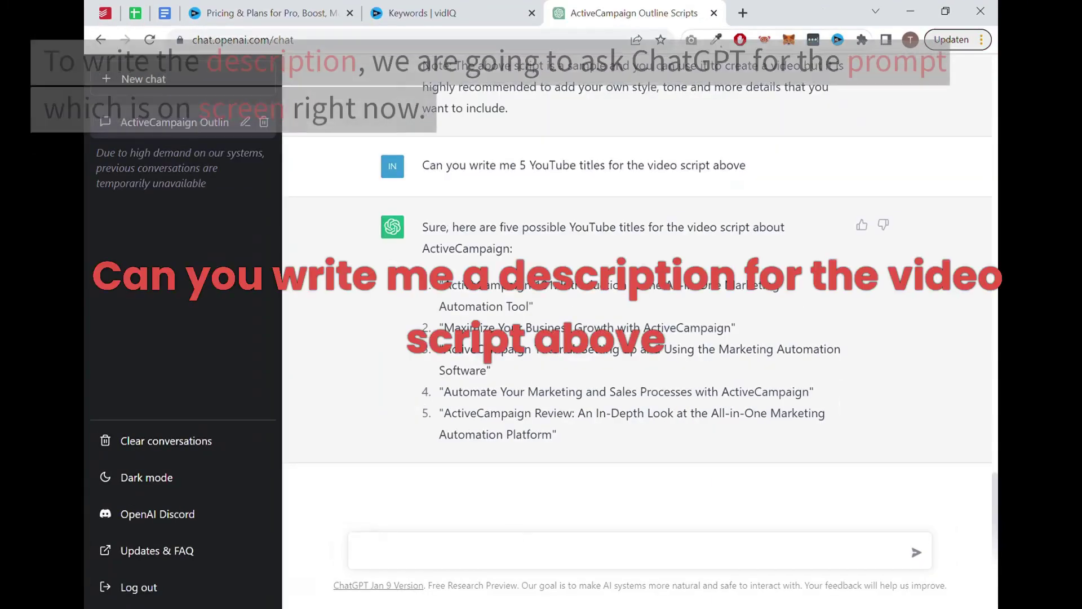
pyautogui.click(466, 565)
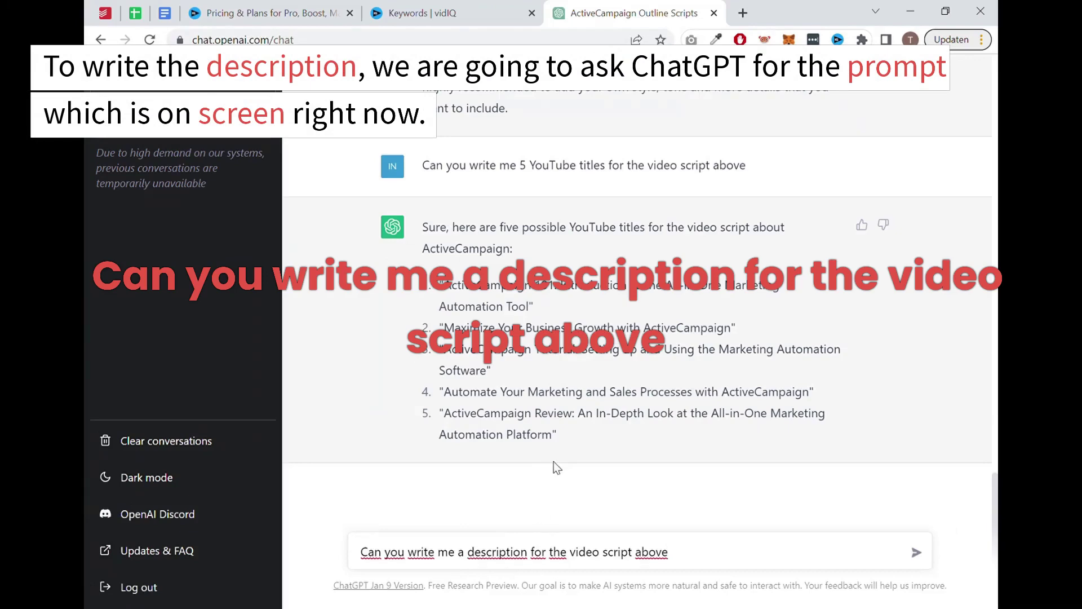
pyautogui.press('Return')
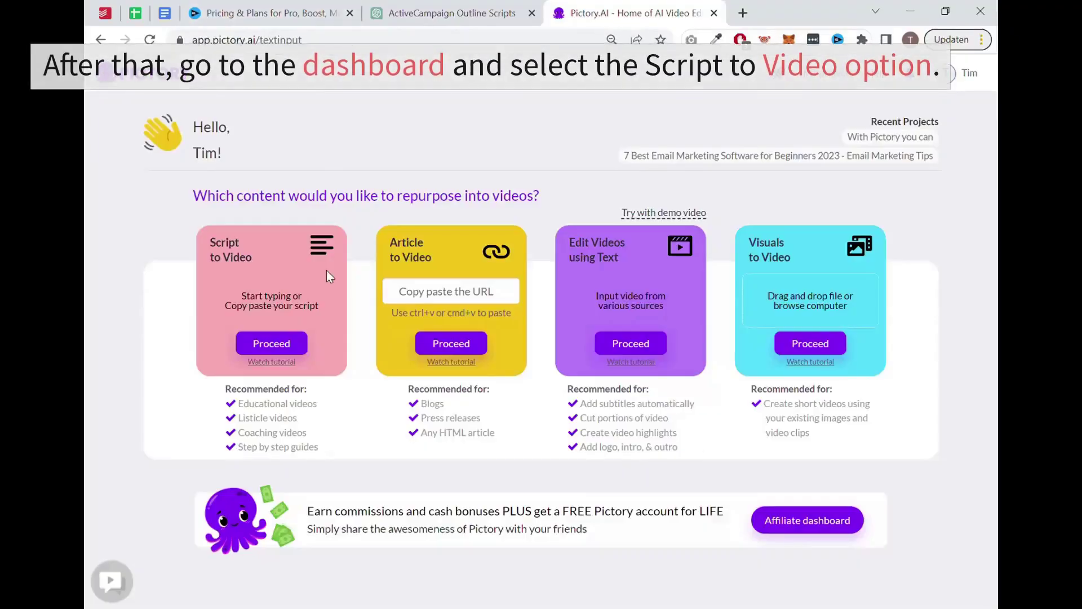
# Paste the ActiveCampaign script into Script to Video, name it 'Test video', and build the storyboard.
pyautogui.click(290, 345)
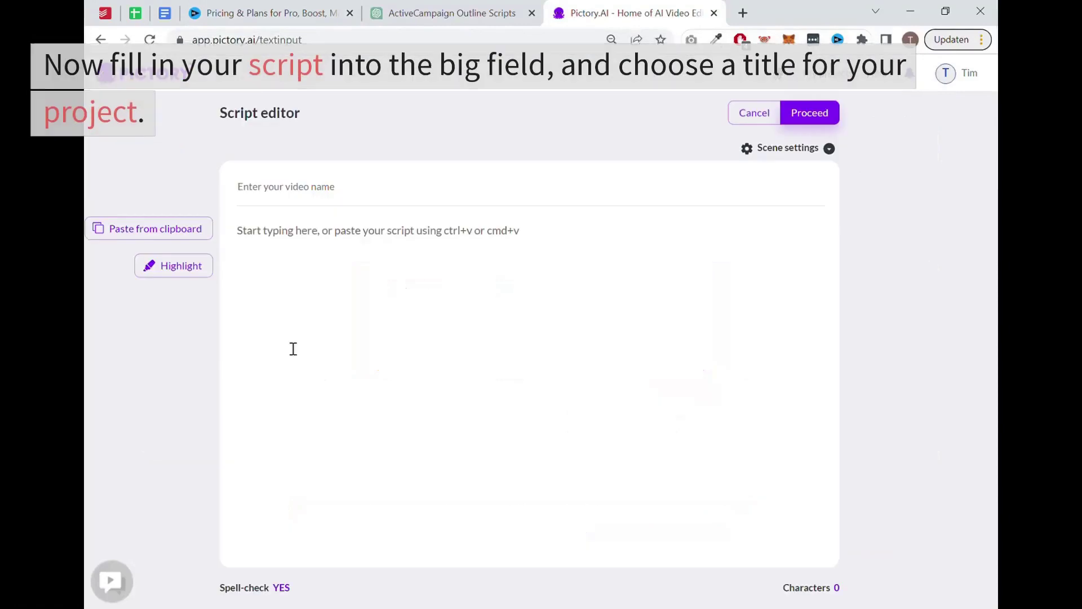
pyautogui.click(294, 342)
pyautogui.hotkey('ctrl', 'v')
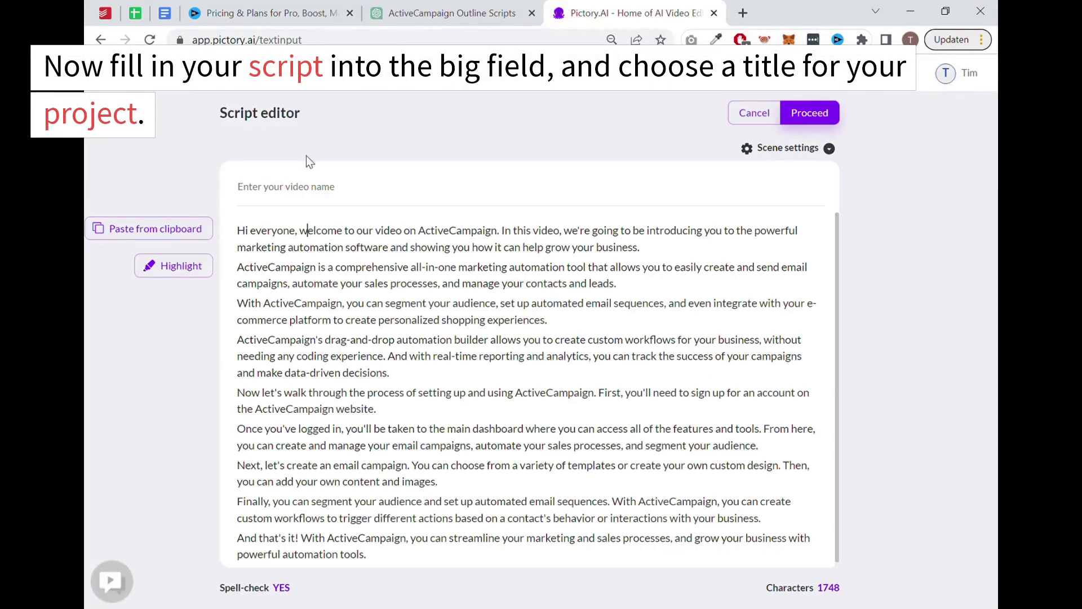
pyautogui.click(312, 195)
pyautogui.write('Test video')
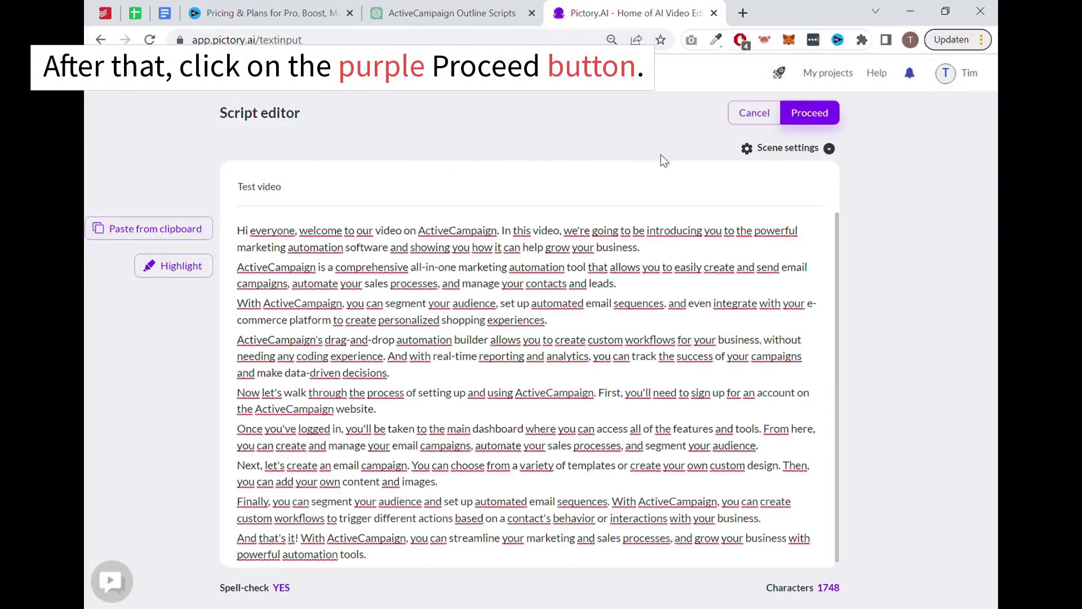
pyautogui.click(807, 119)
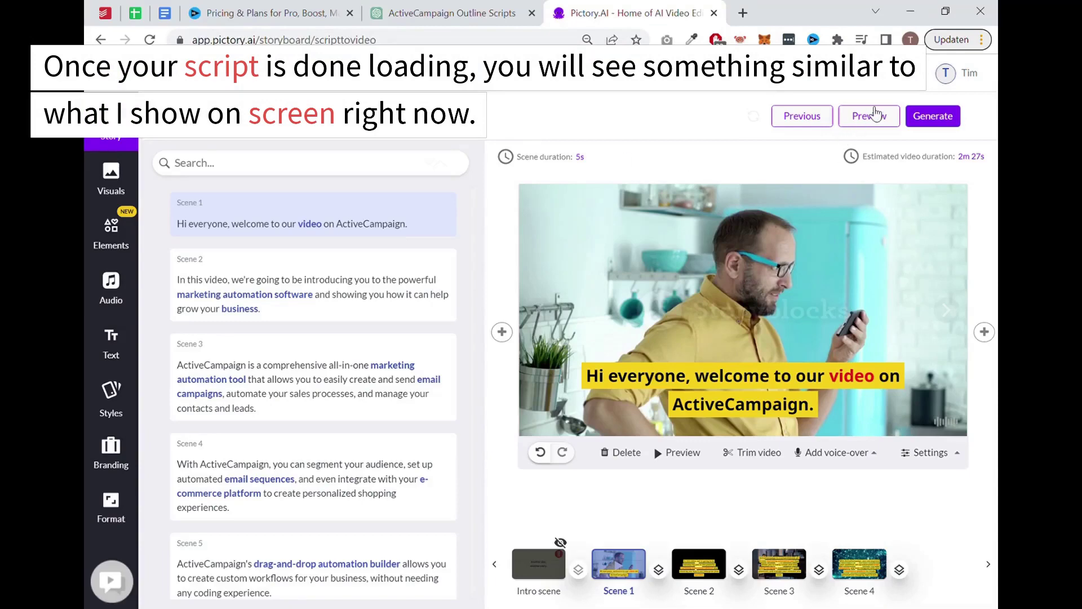
pyautogui.click(861, 116)
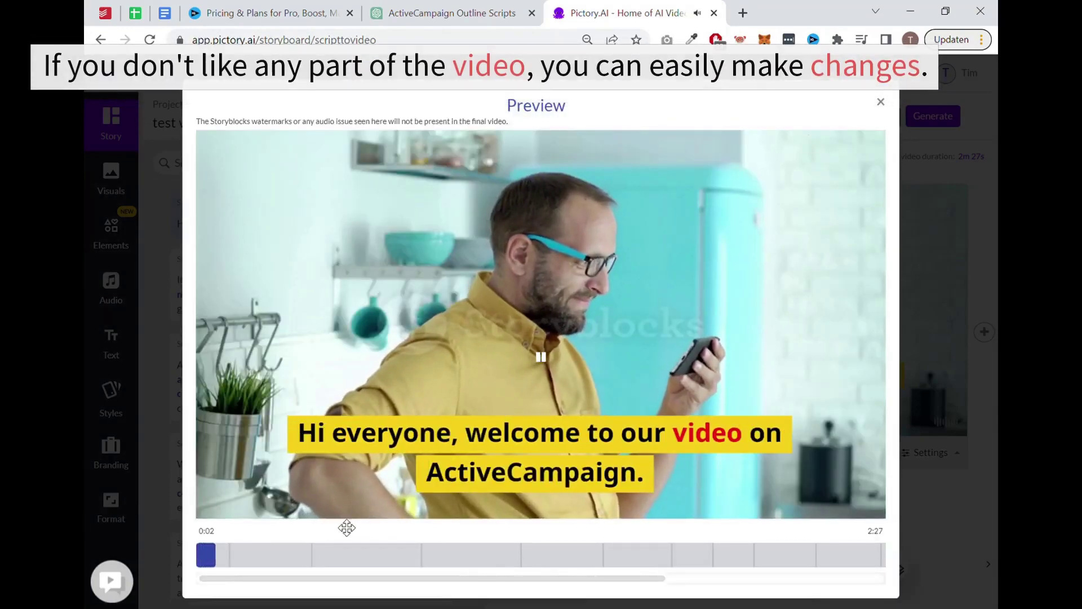
pyautogui.press('Escape')
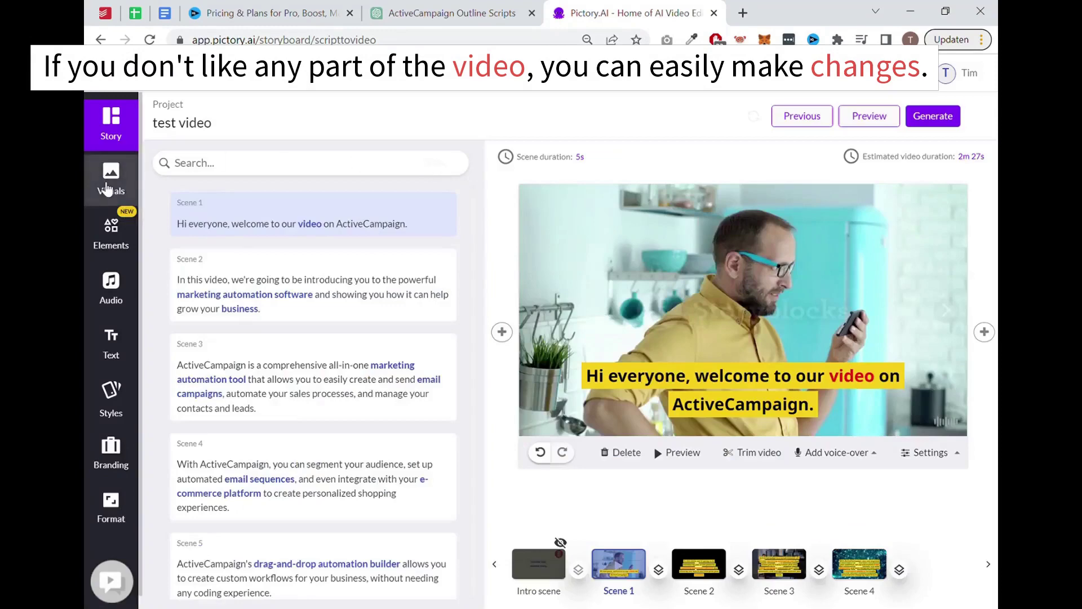
pyautogui.click(108, 179)
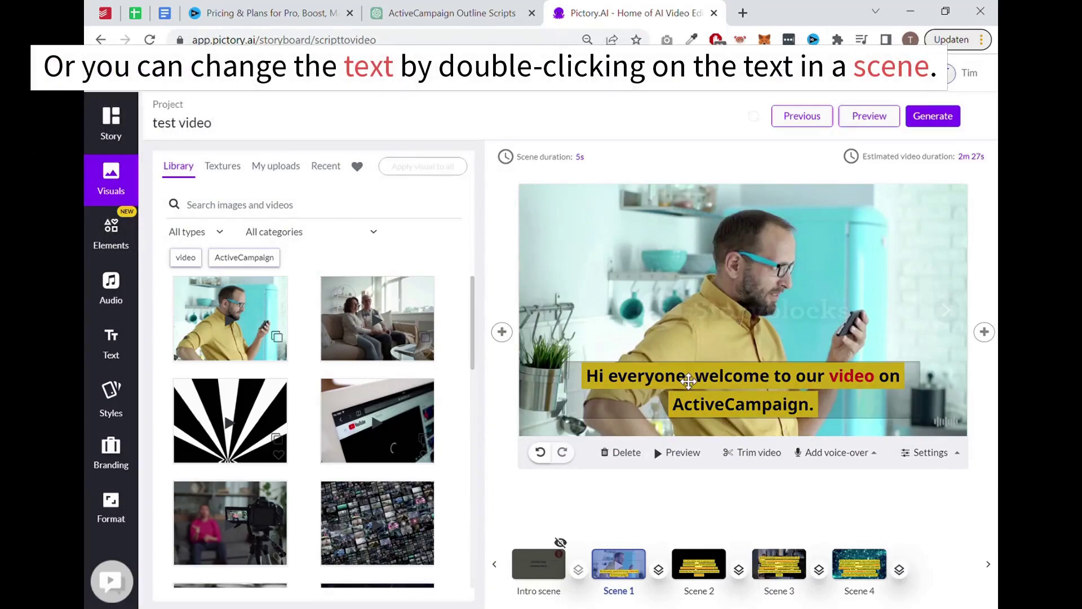
pyautogui.doubleClick(688, 381)
pyautogui.doubleClick(663, 386)
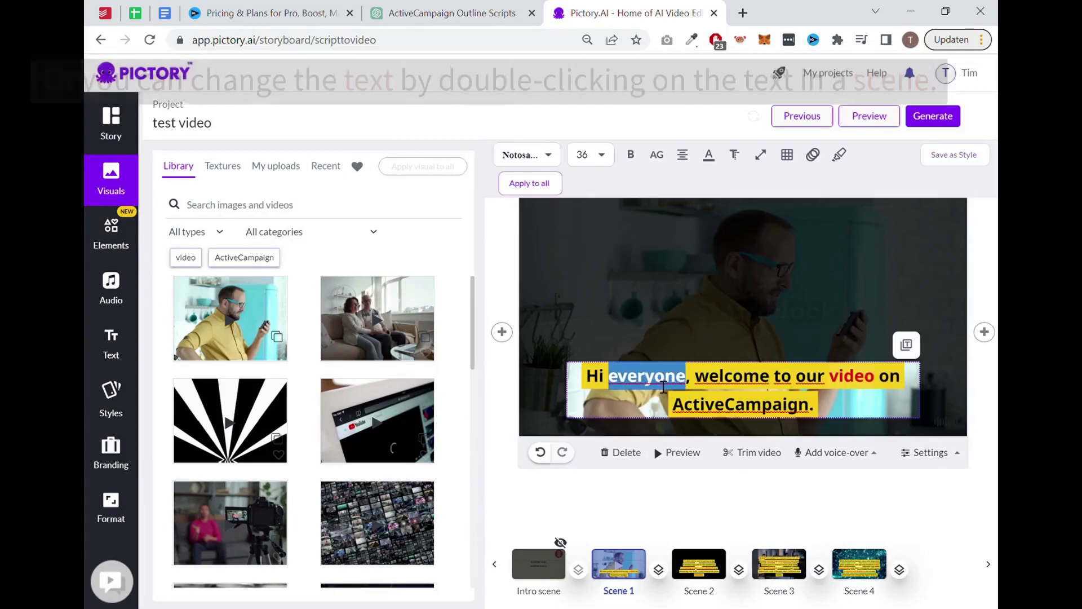
pyautogui.click(663, 375)
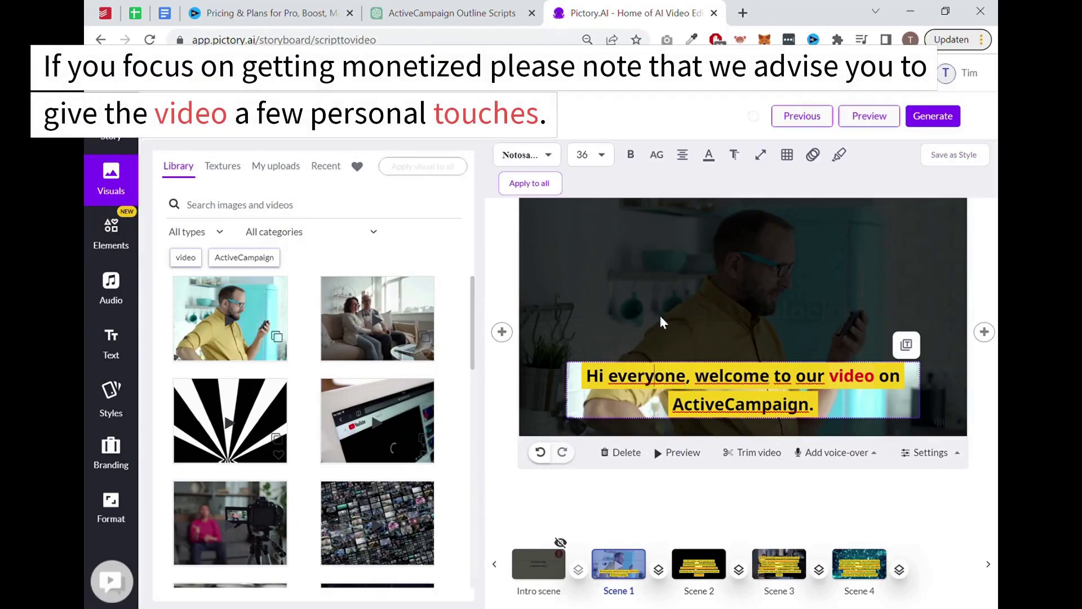
pyautogui.click(680, 130)
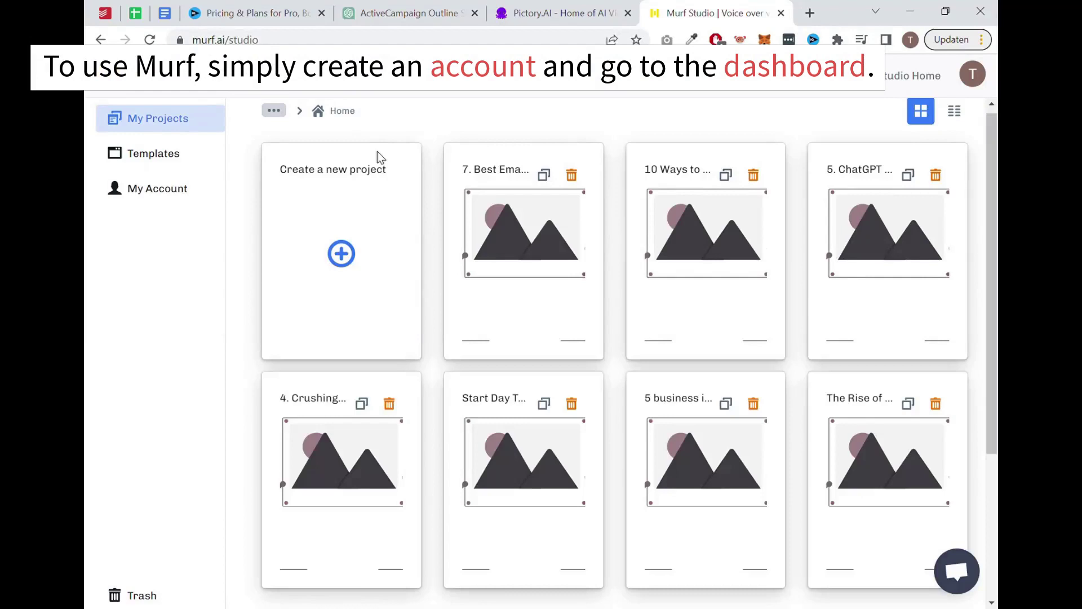
# Create a new Start Blank project in Murf AI named 'test project'.
pyautogui.click(341, 255)
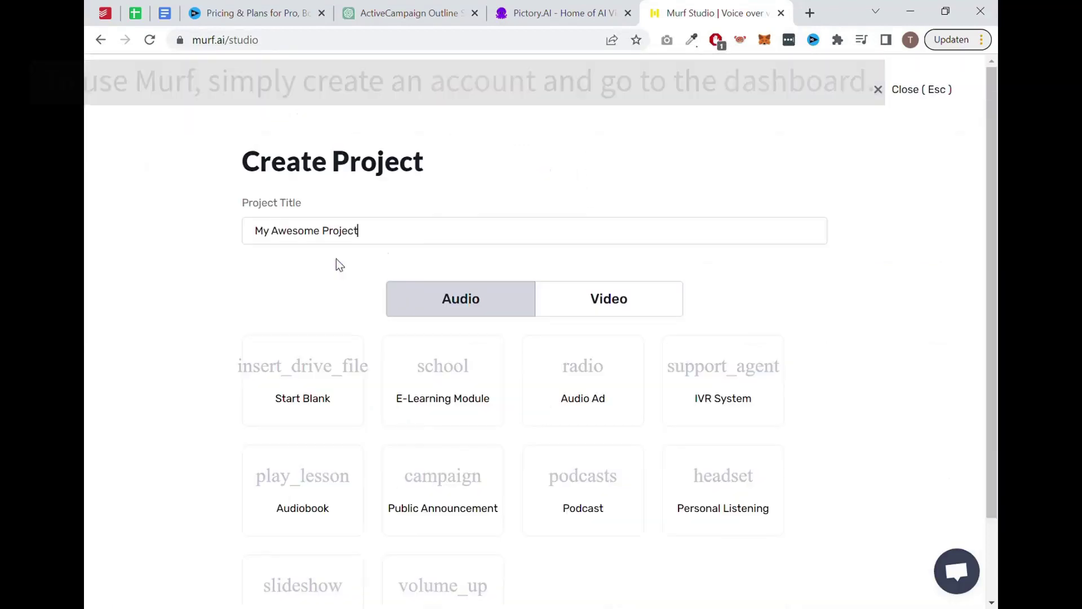
pyautogui.hotkey('ctrl', 'a')
pyautogui.write('test project')
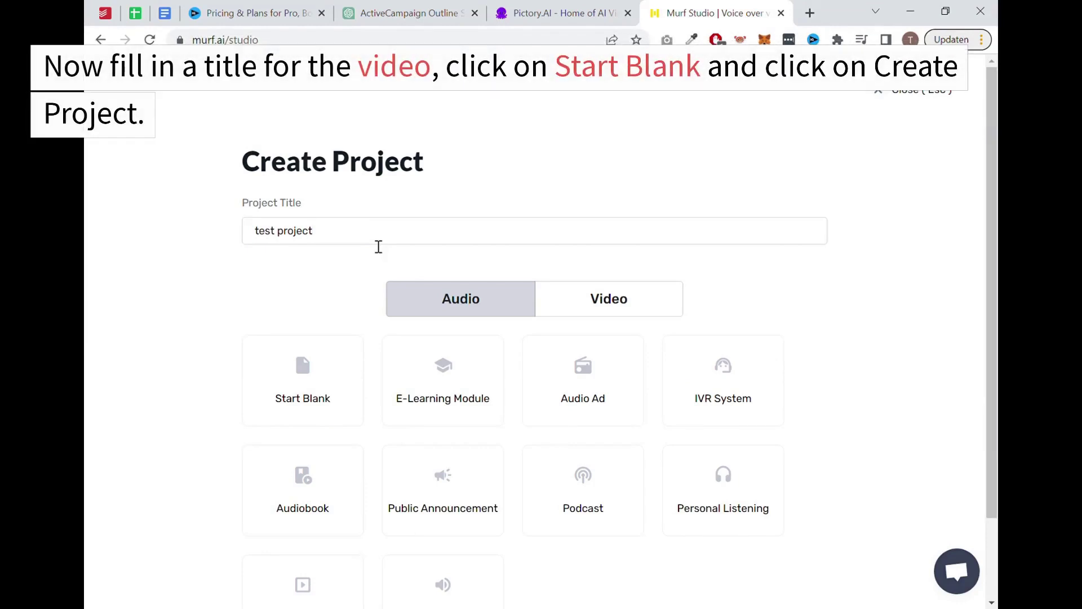
pyautogui.scroll(-2, 347, 258)
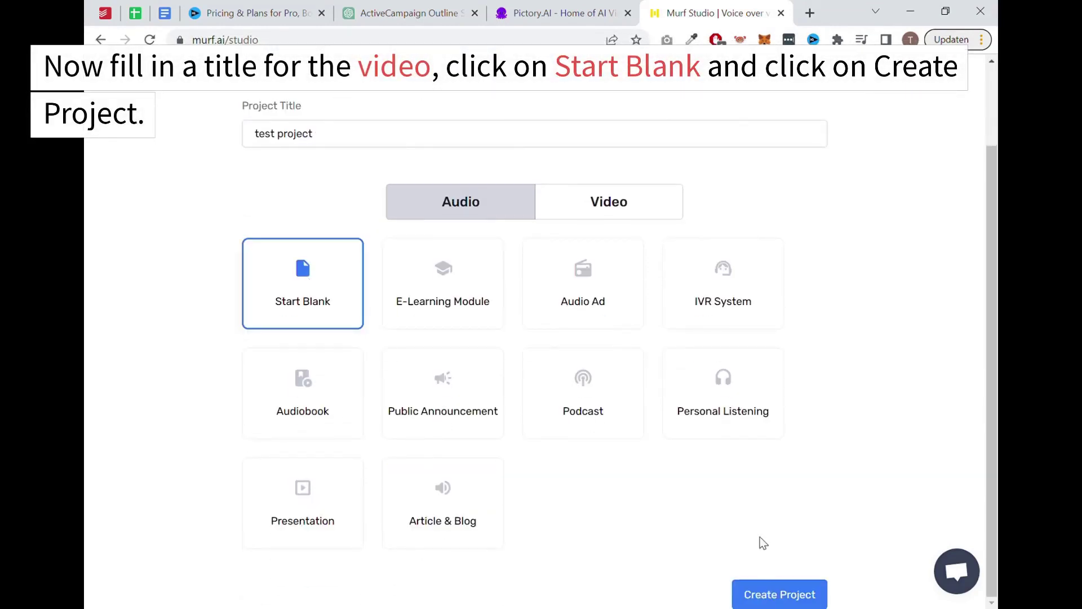
pyautogui.click(769, 592)
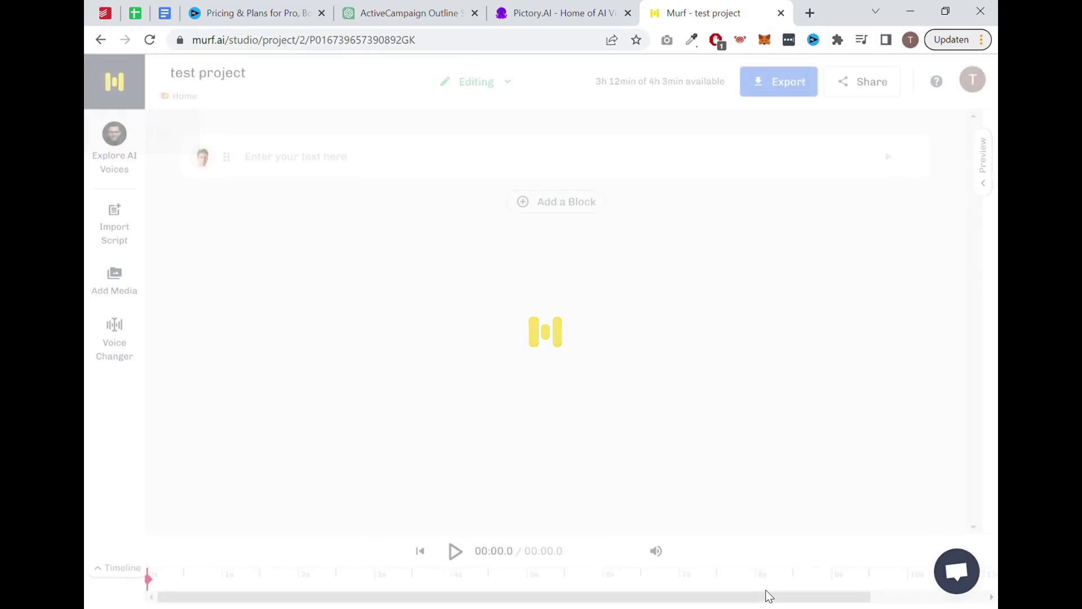
# Choose Nate (M) from the AI voice list as the project's voice-over voice.
pyautogui.click(119, 145)
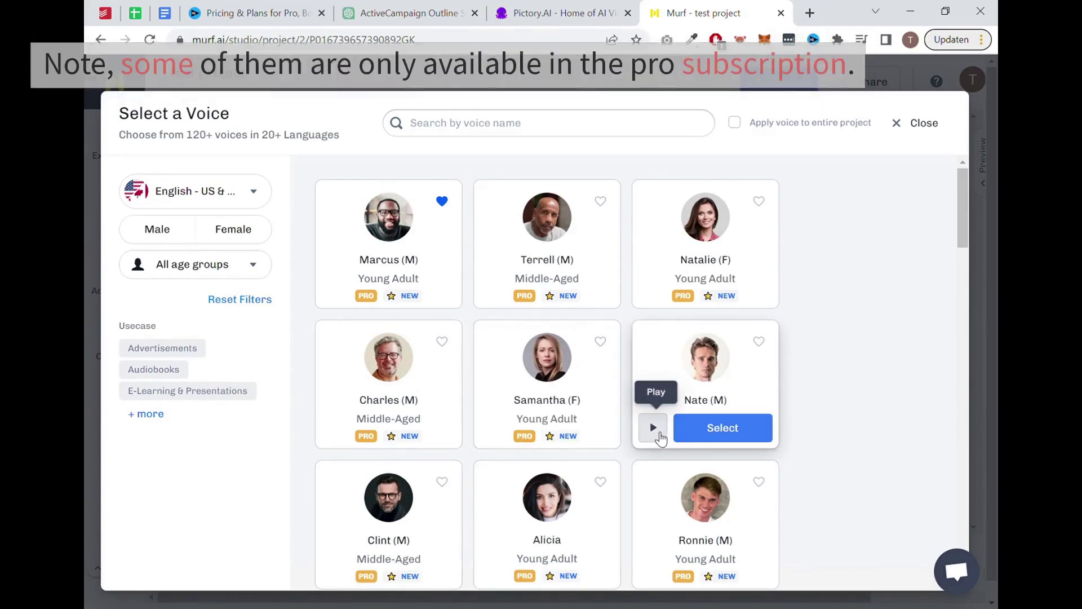
pyautogui.click(712, 429)
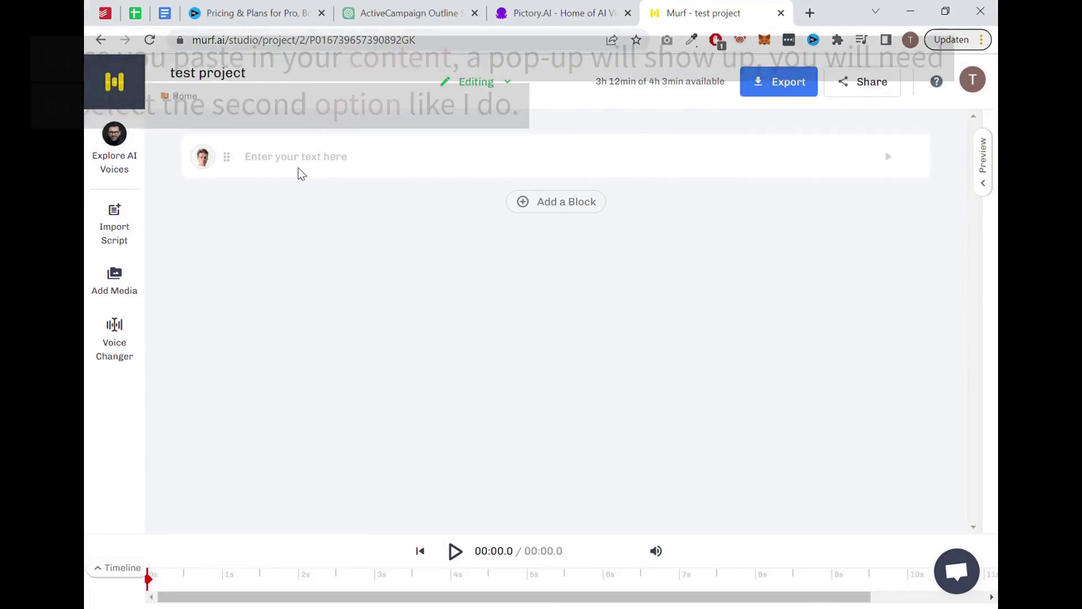
# Paste the ActiveCampaign script into the empty block, split into one block per sentence.
pyautogui.click(300, 169)
pyautogui.hotkey('ctrl', 'v')
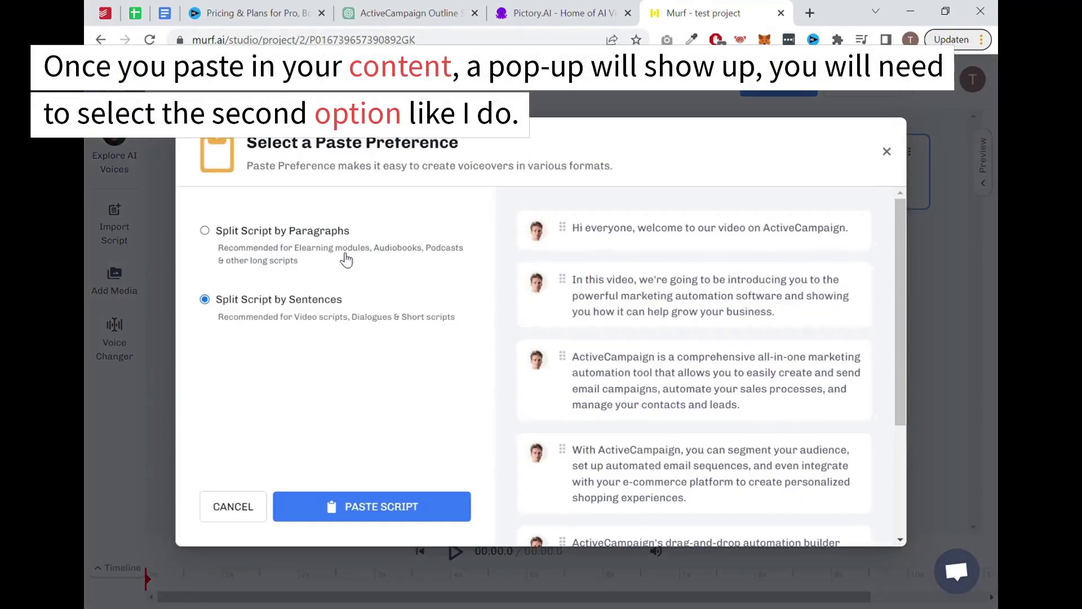
pyautogui.click(385, 507)
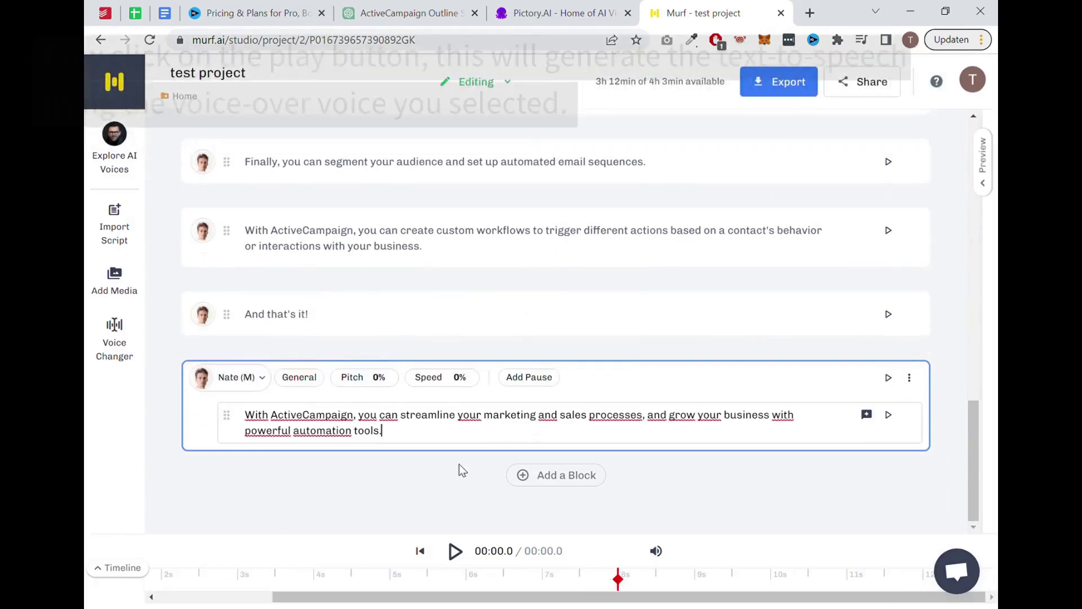
pyautogui.scroll(15, 536, 415)
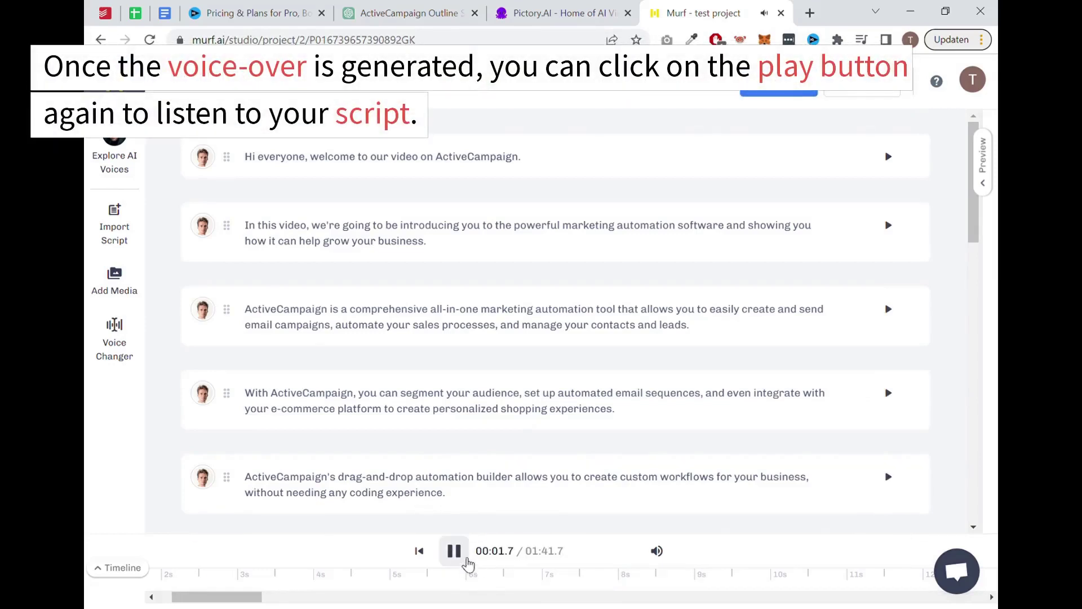
# Stop playback and apply a custom pronunciation to 'video' in the opening sentence.
pyautogui.click(457, 558)
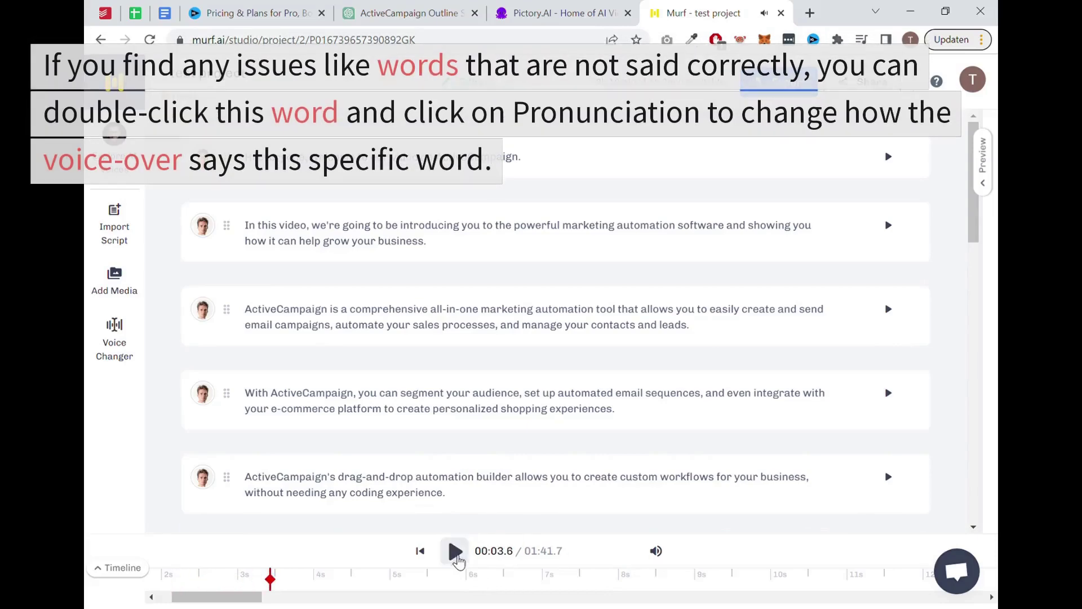
pyautogui.doubleClick(405, 190)
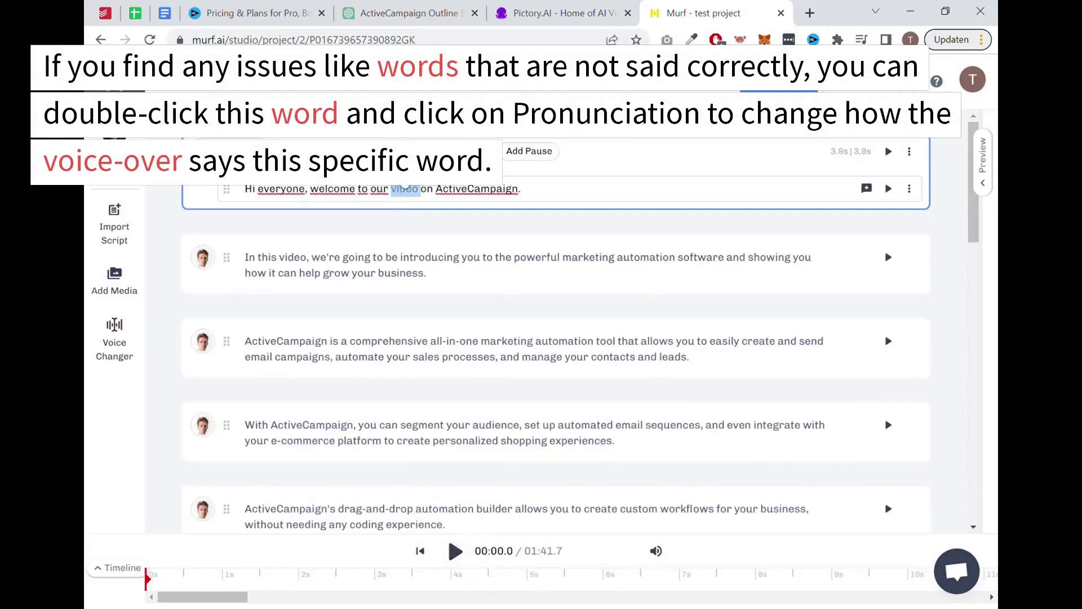
pyautogui.click(404, 172)
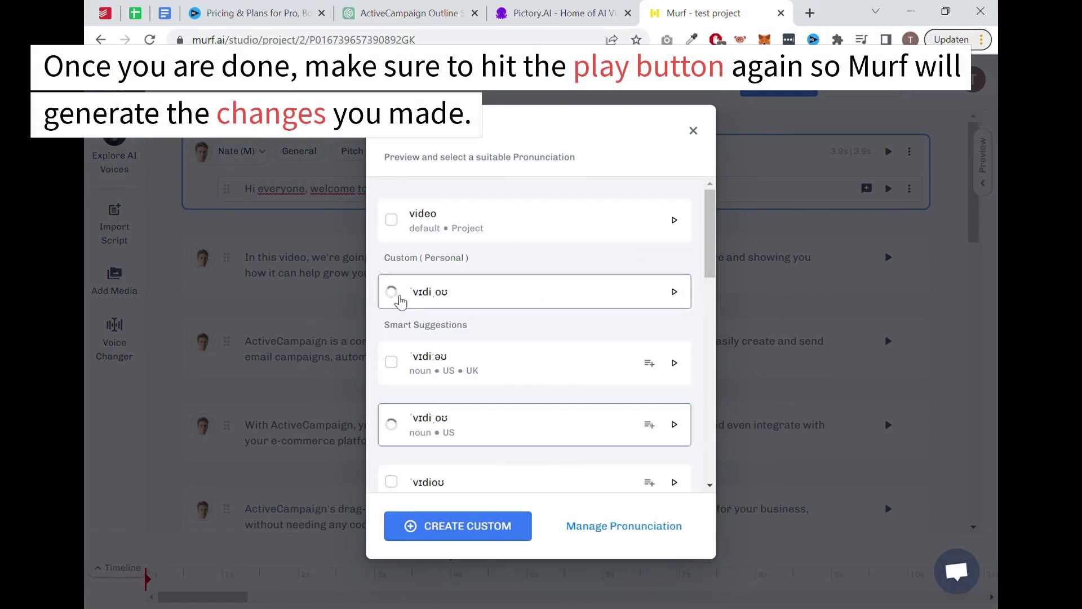
pyautogui.click(697, 139)
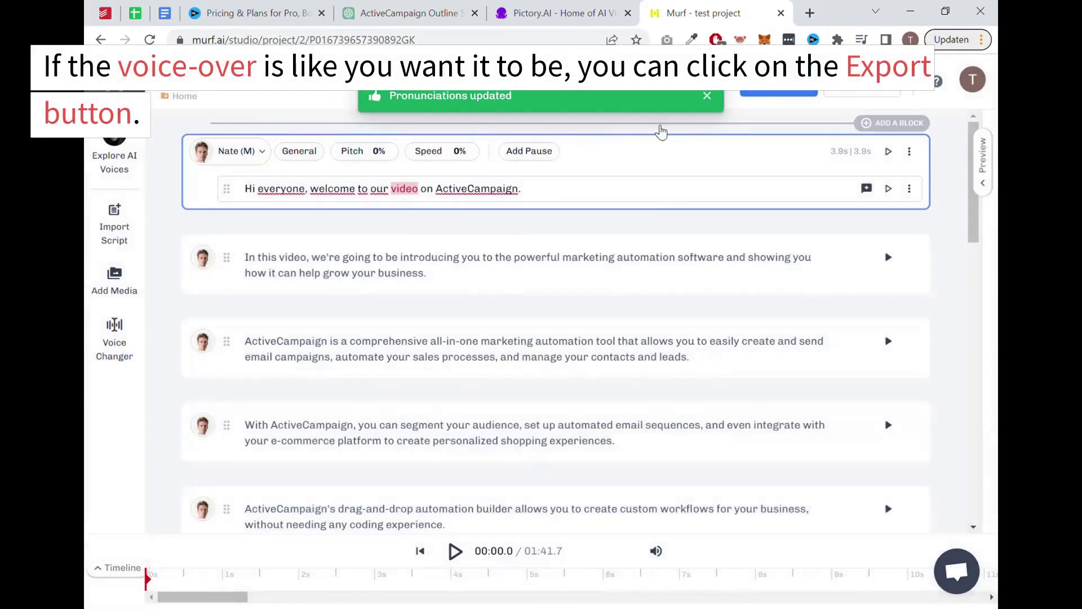
# Download the Murf voice-over as a voice-only, single-file, high-quality MP3.
pyautogui.click(783, 89)
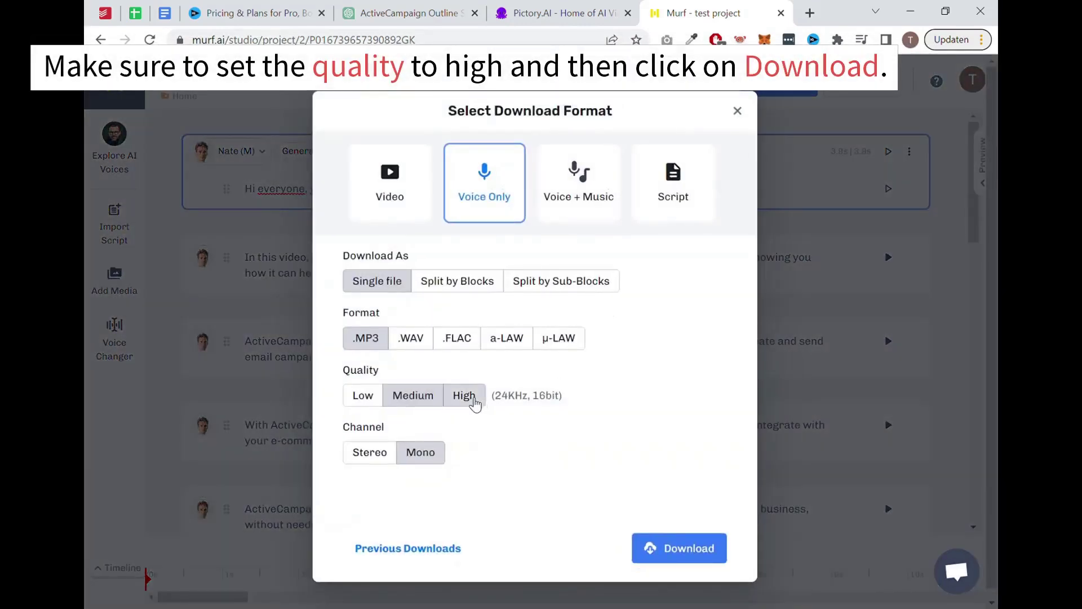
pyautogui.click(712, 556)
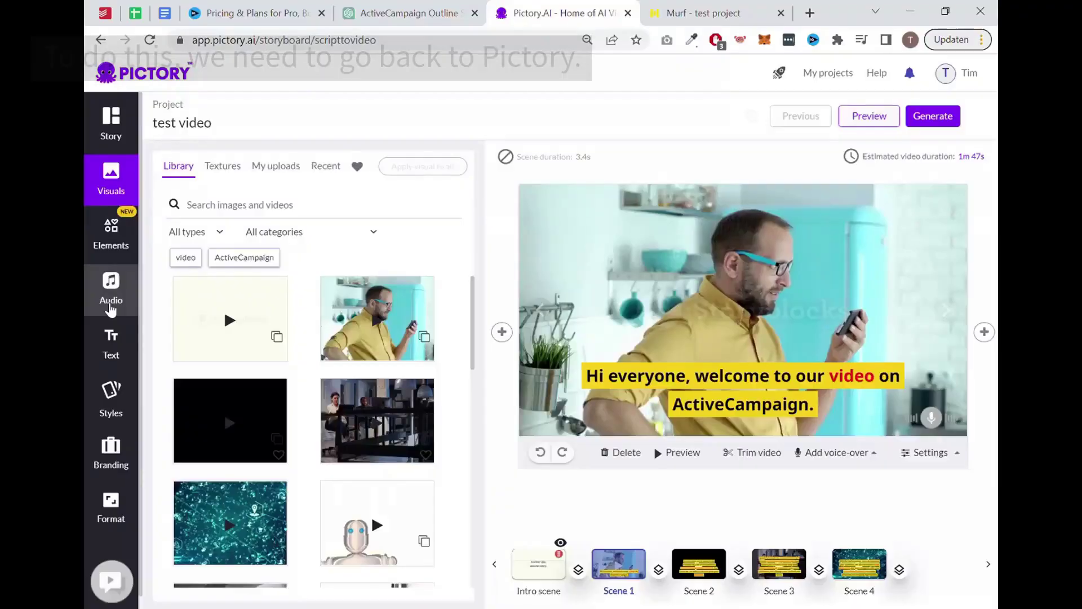
# Upload the exported 01:41 Murf MP3 as the voice-over and apply it to the entire video.
pyautogui.click(111, 304)
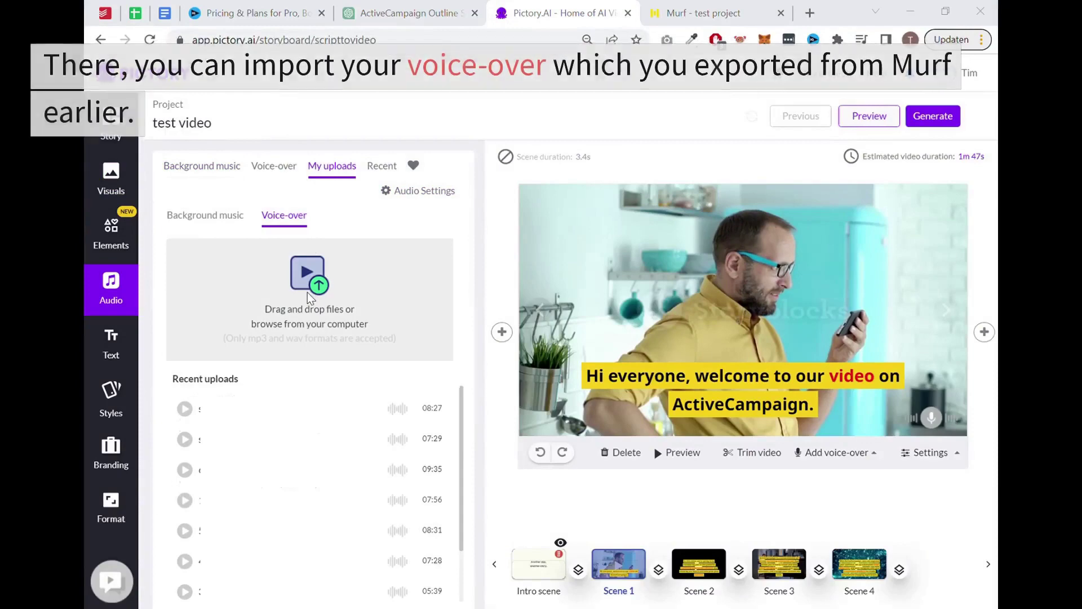
pyautogui.press('Return')
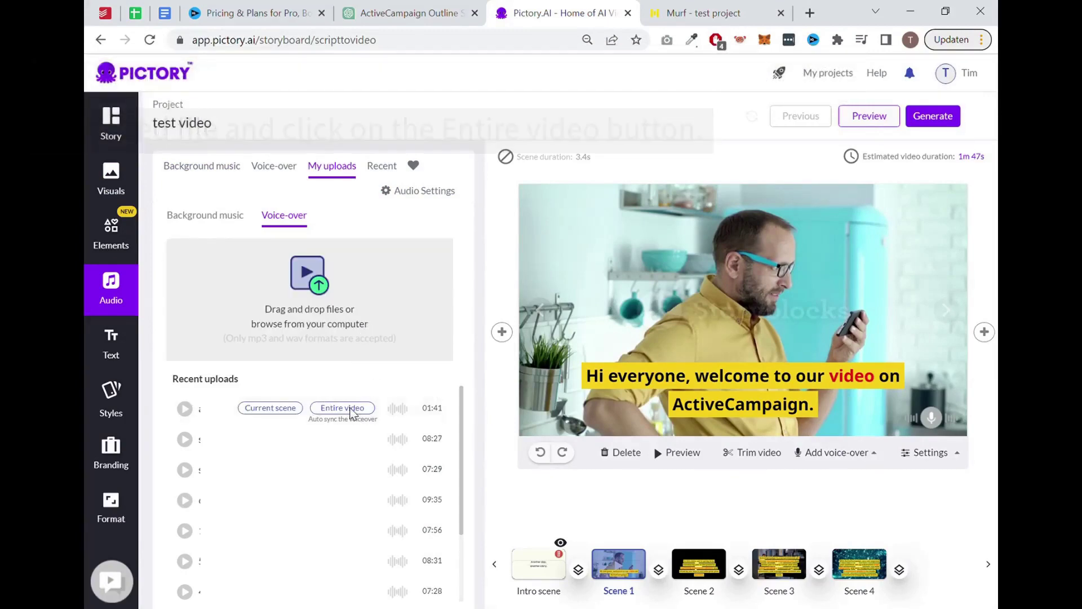
pyautogui.click(356, 409)
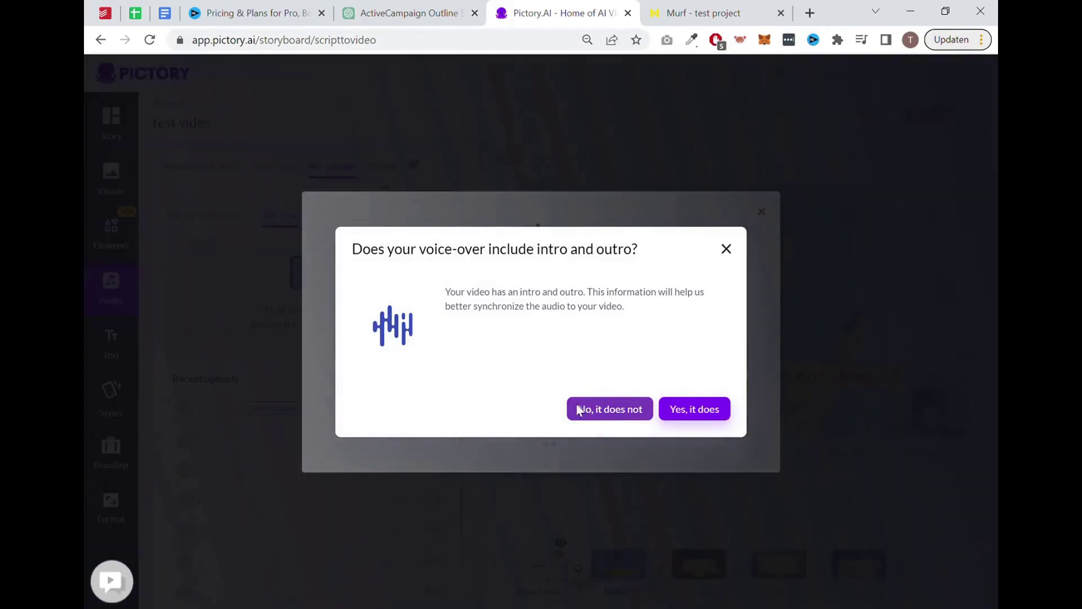
# Answer 'No, it does not' to the intro/outro question so the voice-over auto-syncs.
pyautogui.click(584, 410)
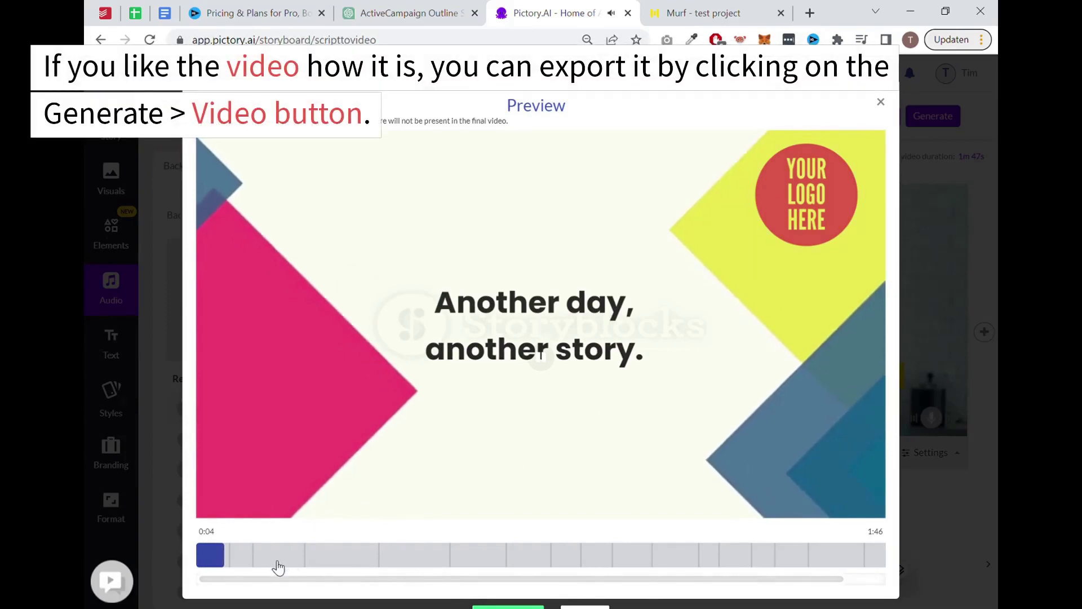
# Bring up the Generate options to export the synced video as a Video.
pyautogui.click(967, 129)
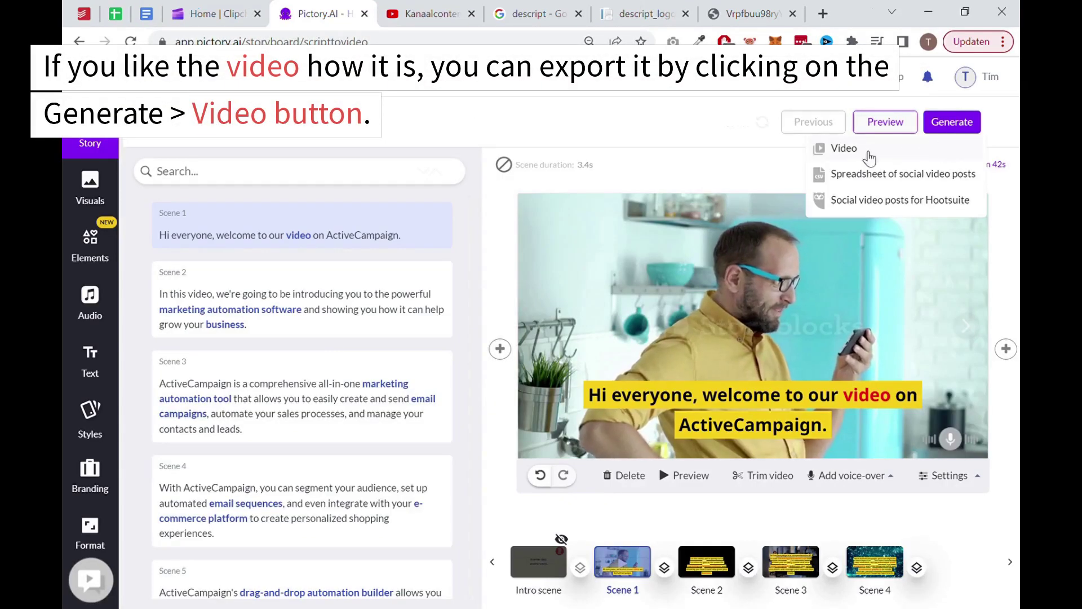